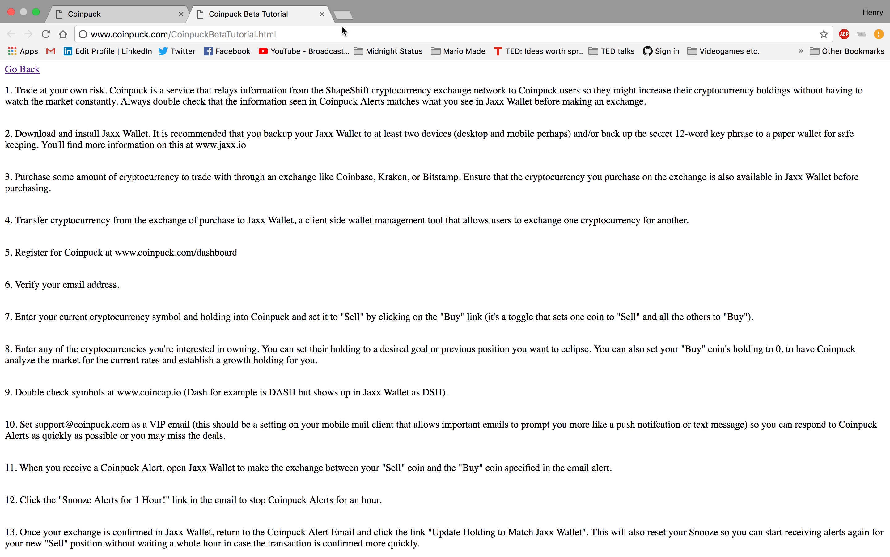
- Open a new blank browser tab beside the Coinpuck Beta Tutorial page
{"action": "left_click", "coordinate": [343, 17]}
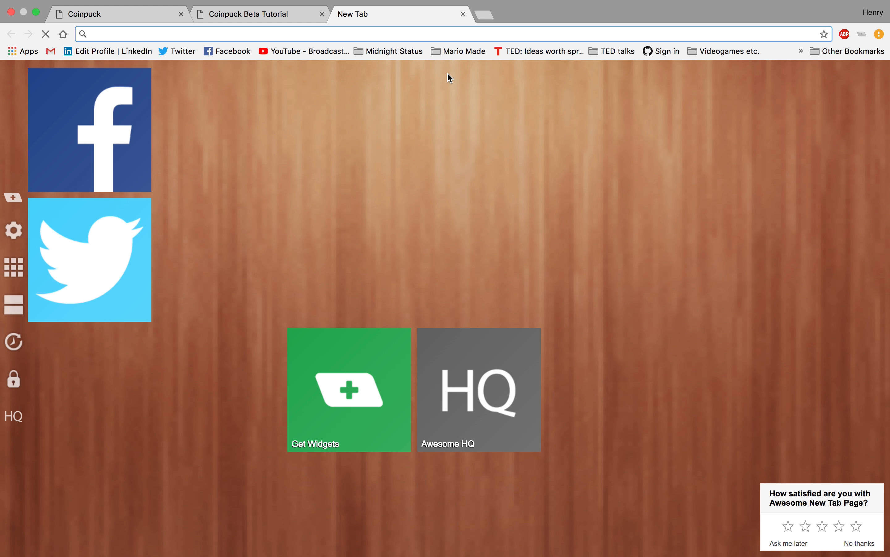
- Search 'jaxx wallet', go to jaxx.io and download the Jaxx Mac desktop installer
{"action": "type", "text": "jaxx wallet"}
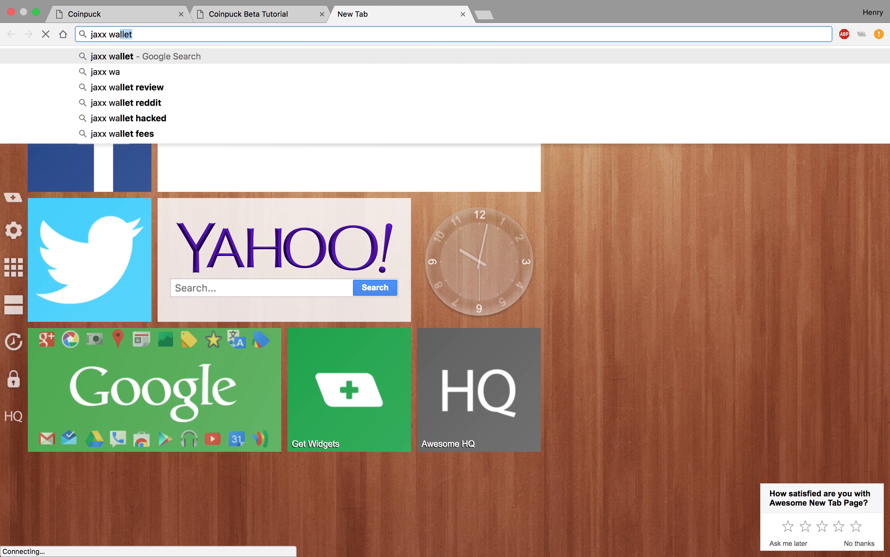
{"action": "key", "text": "Return"}
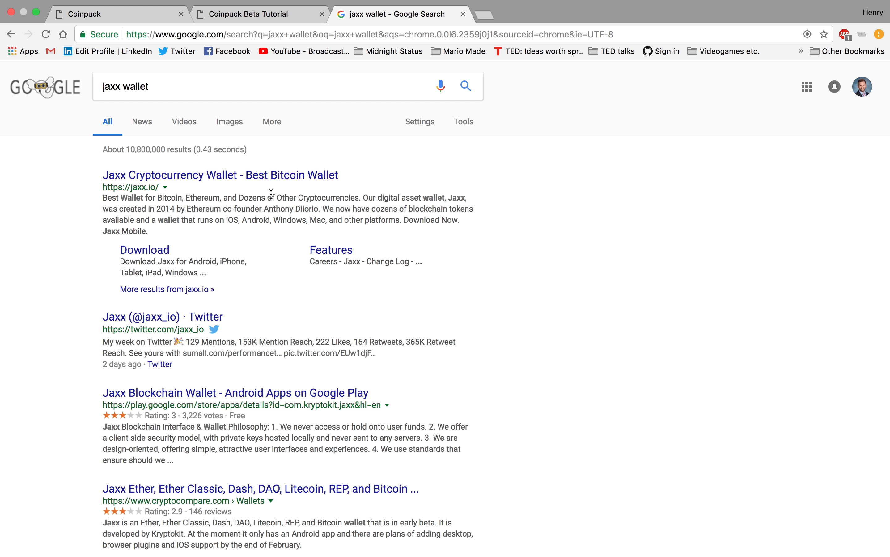
{"action": "left_click", "coordinate": [293, 176]}
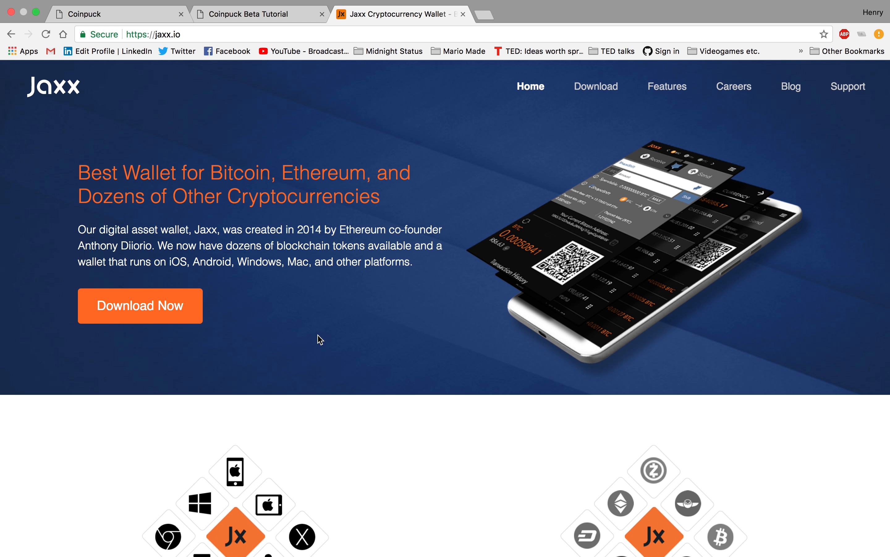
{"action": "left_click", "coordinate": [147, 303]}
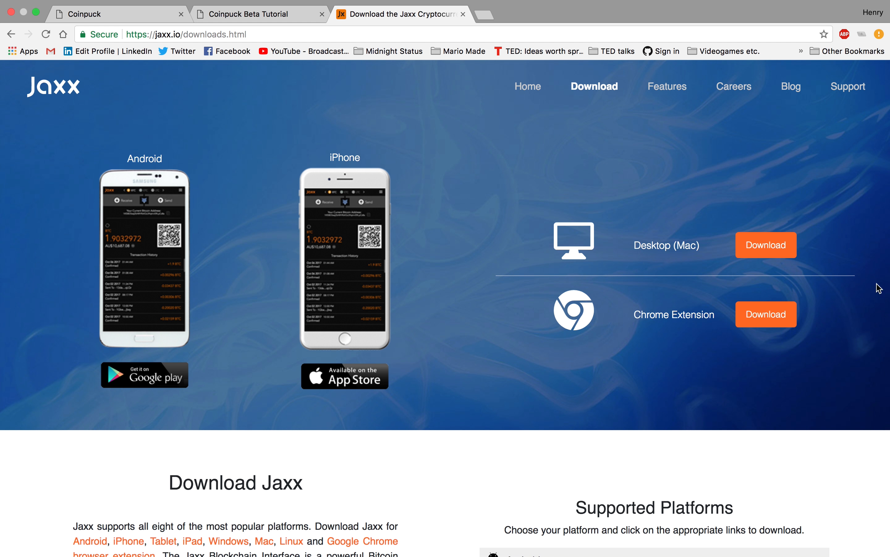
{"action": "left_click", "coordinate": [780, 252]}
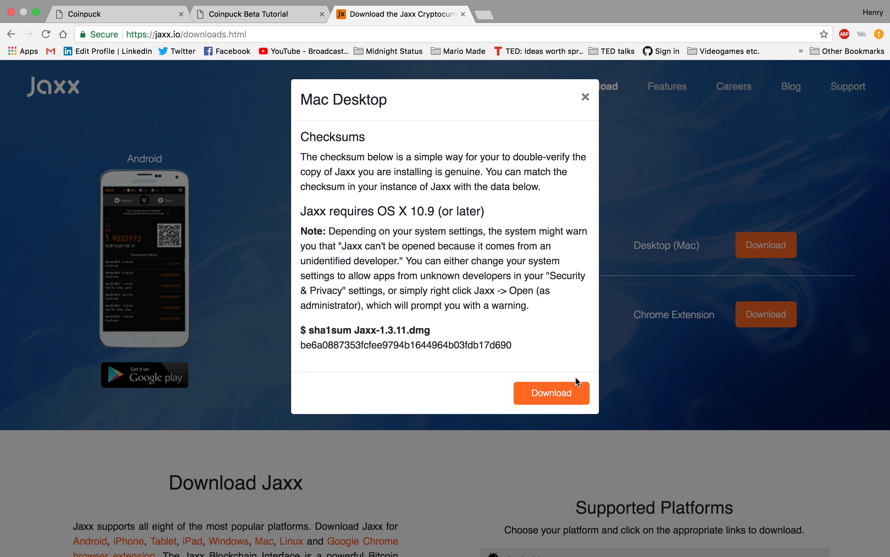
{"action": "left_click", "coordinate": [574, 393]}
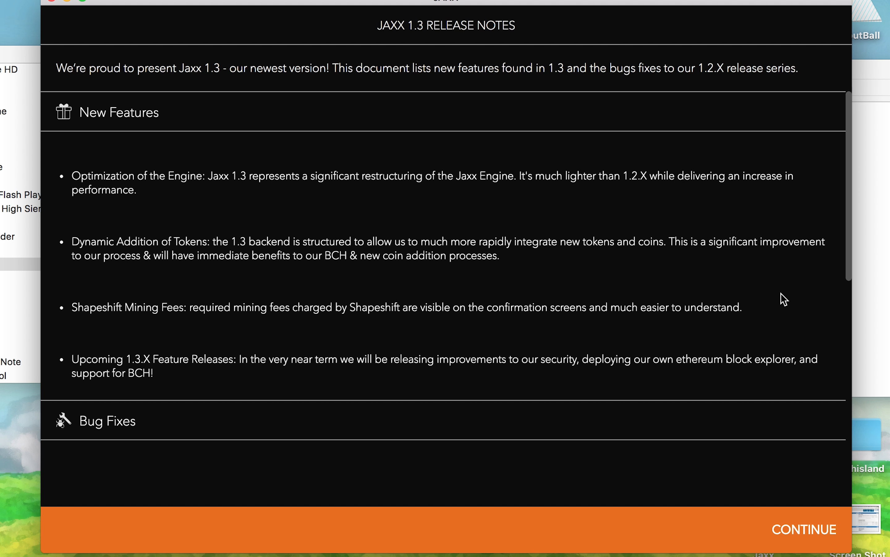
- Skip the release notes, accept the licence agreement, and create a new wallet with Express setup
{"action": "left_click", "coordinate": [806, 529]}
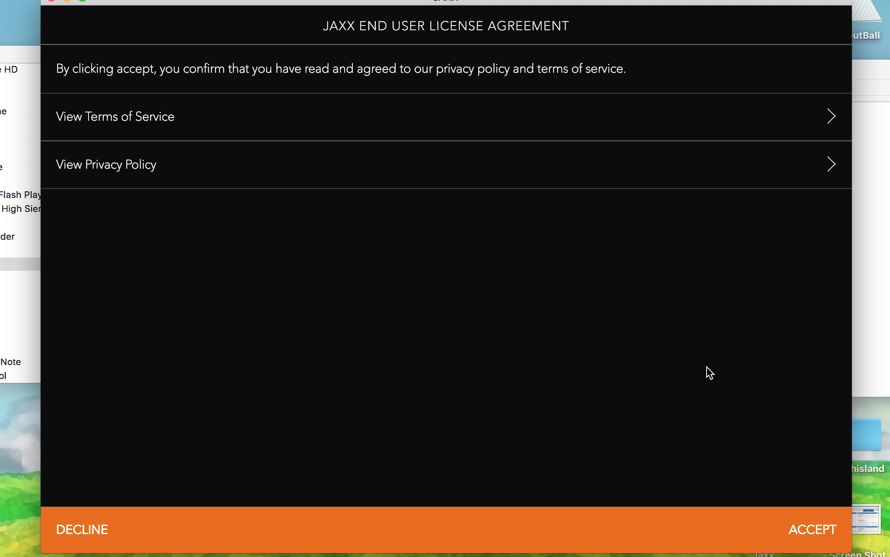
{"action": "left_click", "coordinate": [821, 539]}
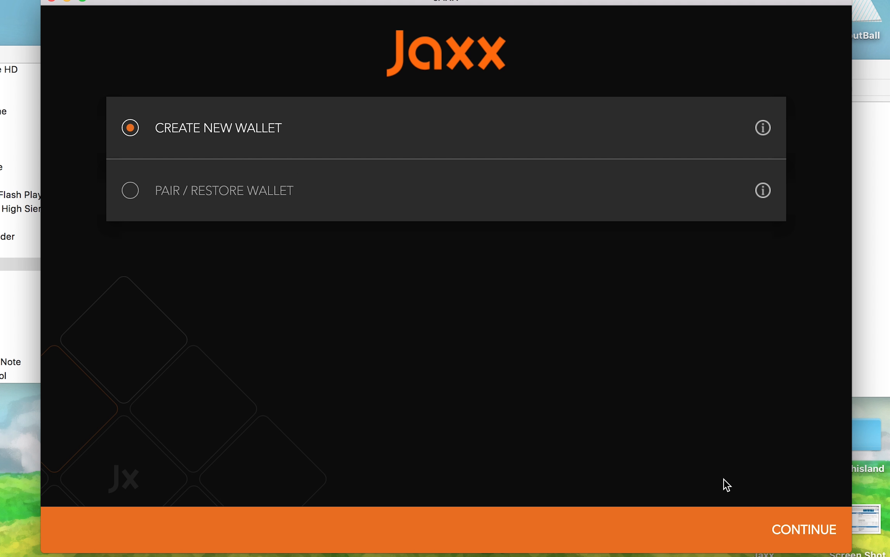
{"action": "left_click", "coordinate": [804, 535]}
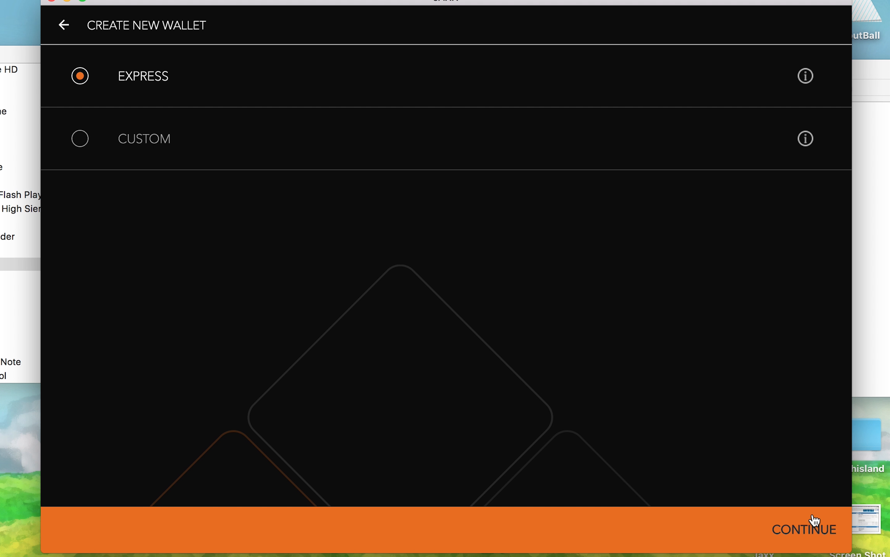
{"action": "left_click", "coordinate": [814, 527]}
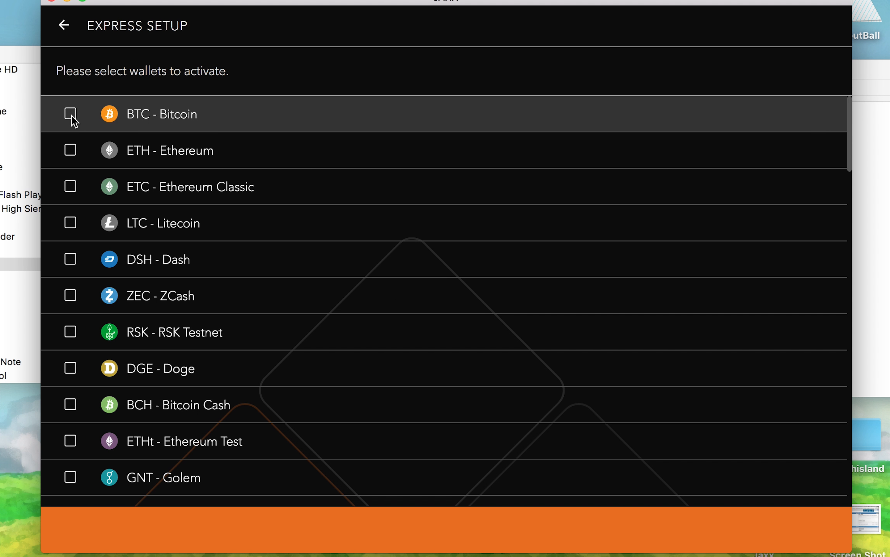
- Activate Bitcoin, Ethereum, Ethereum Classic, Litecoin, Dash and ZCash, then enter the new wallet
{"action": "left_click", "coordinate": [72, 115]}
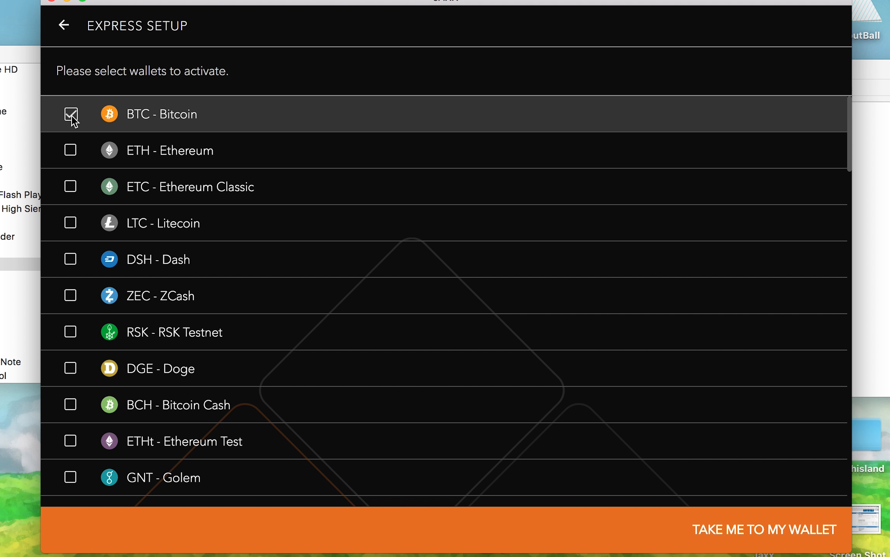
{"action": "left_click", "coordinate": [67, 152]}
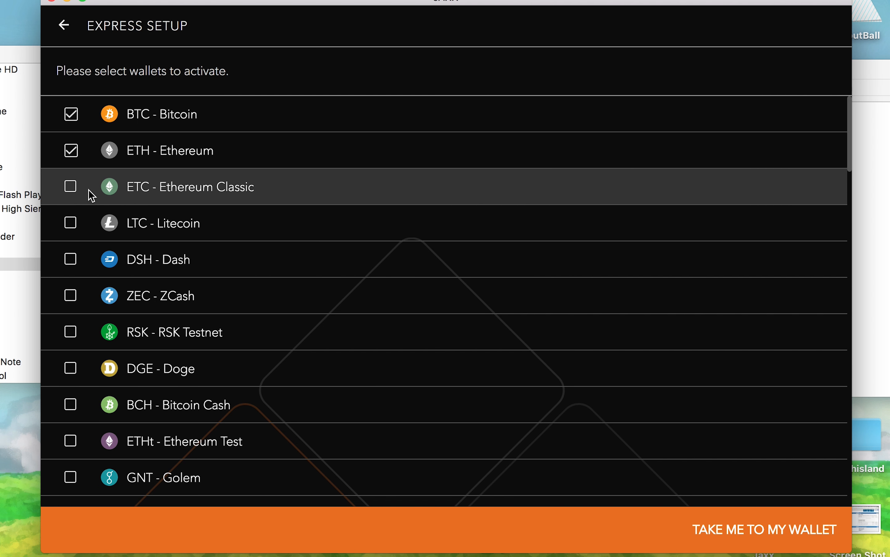
{"action": "left_click", "coordinate": [72, 187]}
{"action": "left_click", "coordinate": [72, 224]}
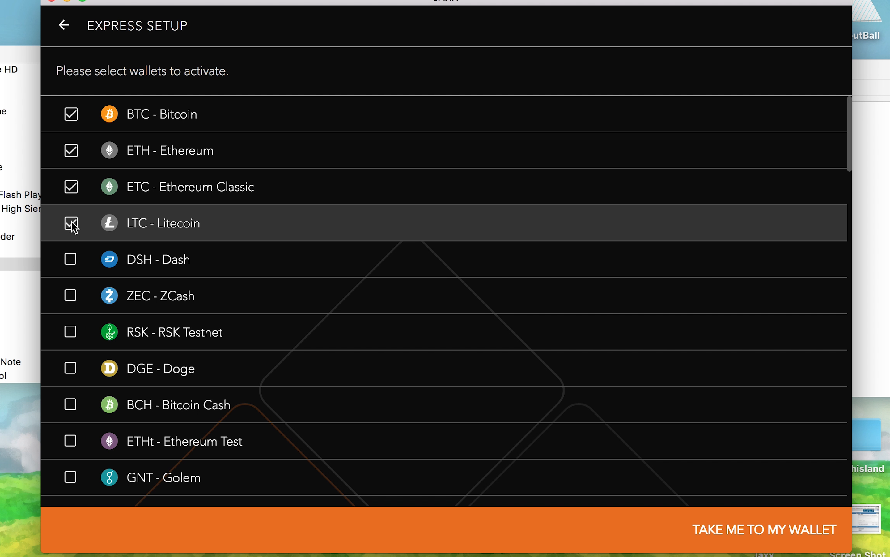
{"action": "left_click", "coordinate": [71, 260]}
{"action": "left_click", "coordinate": [72, 298]}
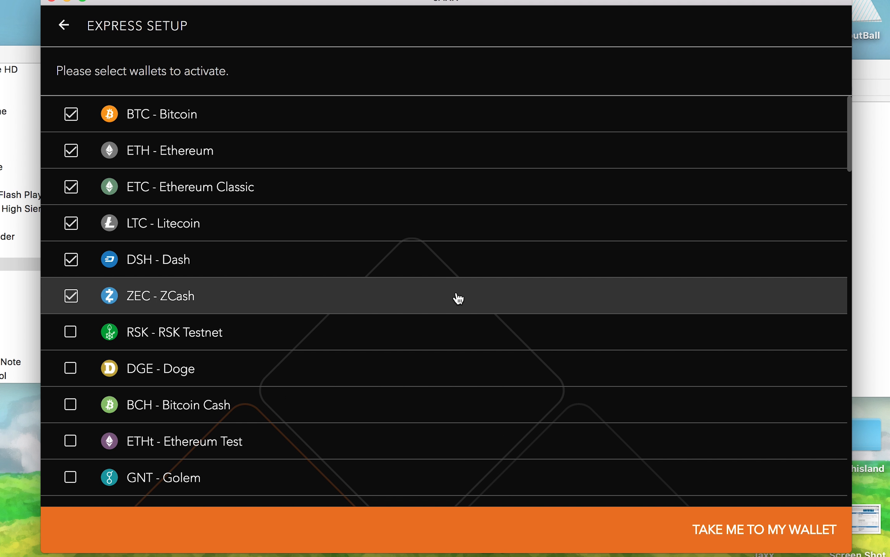
{"action": "left_click", "coordinate": [752, 533]}
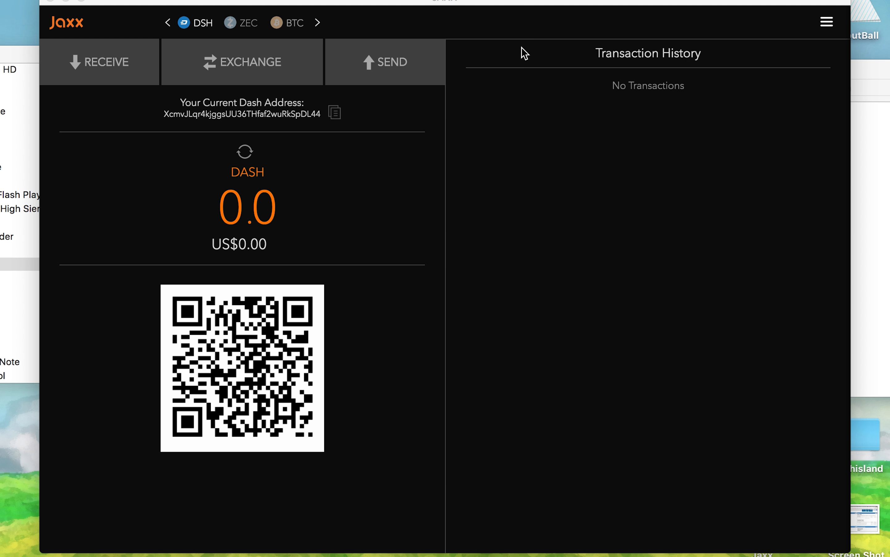
- Go to Tools > Backup Wallet and view the wallet's backup phrase
{"action": "left_click", "coordinate": [830, 28]}
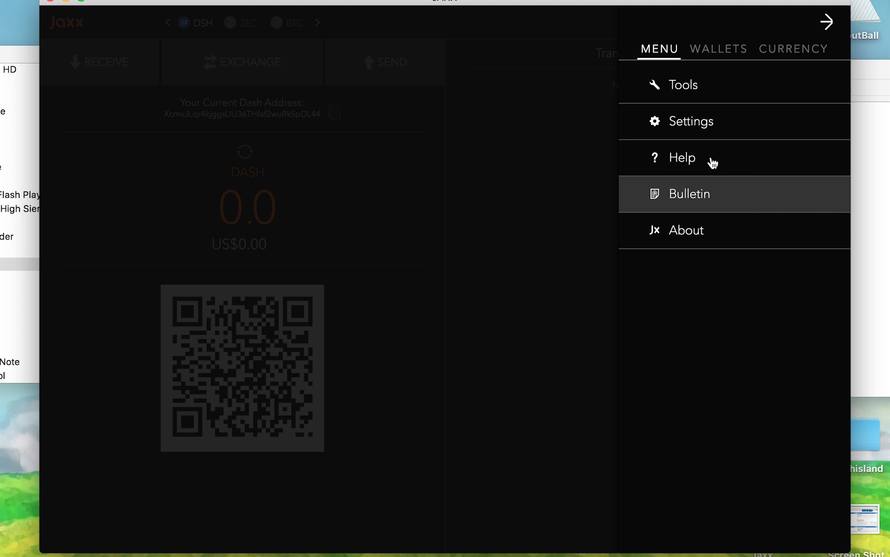
{"action": "left_click", "coordinate": [705, 88]}
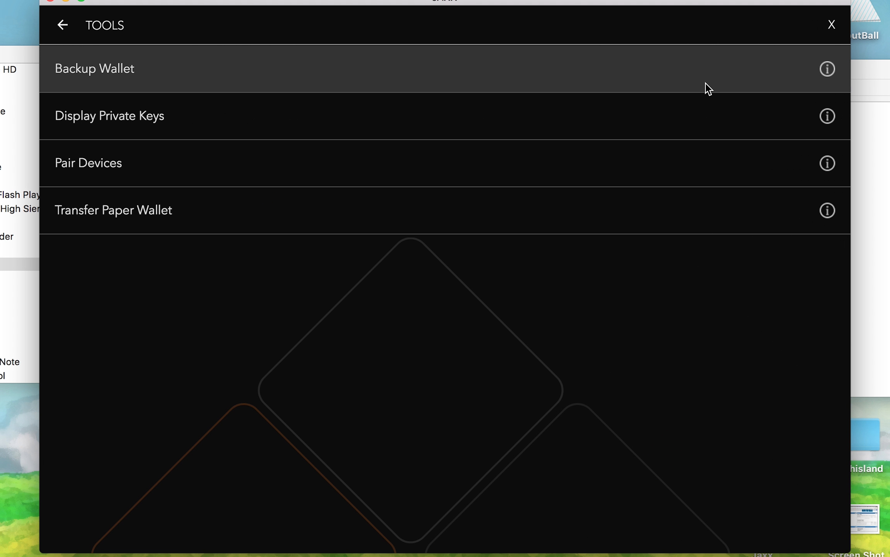
{"action": "left_click", "coordinate": [119, 72]}
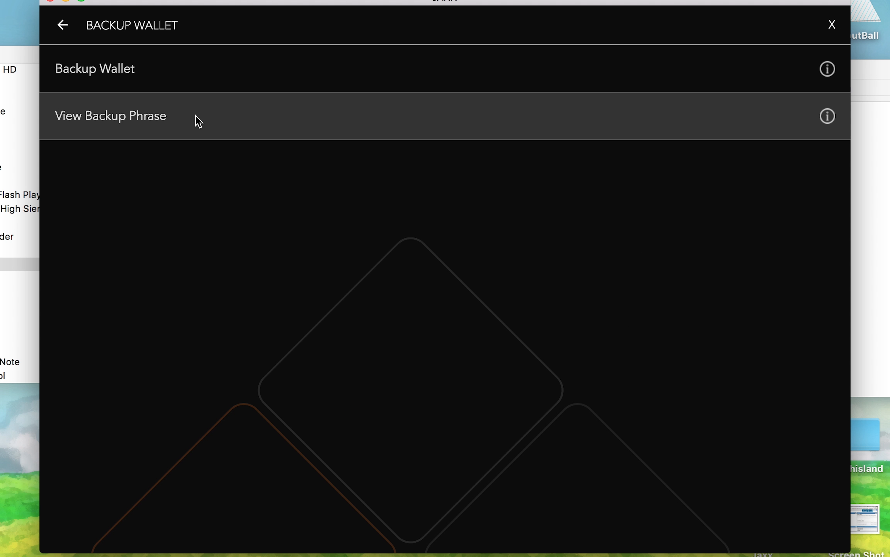
{"action": "left_click", "coordinate": [195, 116]}
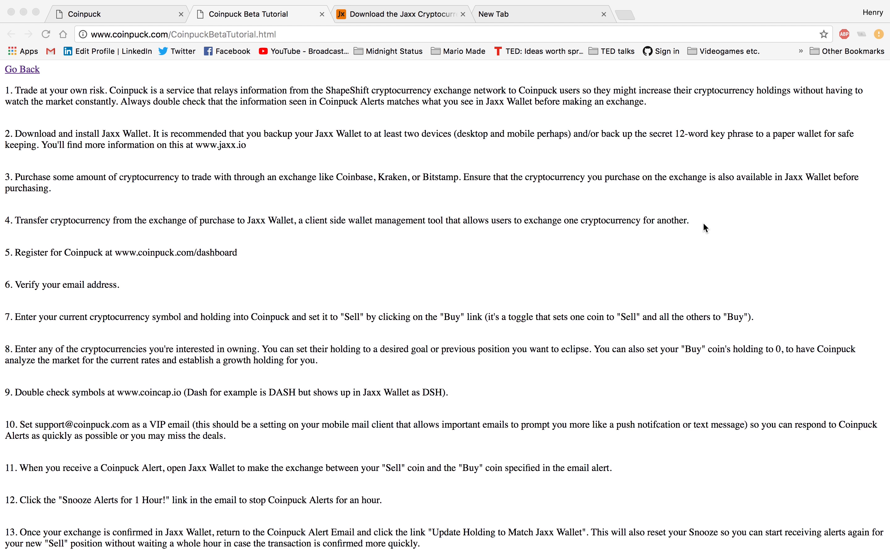
- Load the coinbase.com homepage in the new tab
{"action": "left_click", "coordinate": [569, 17]}
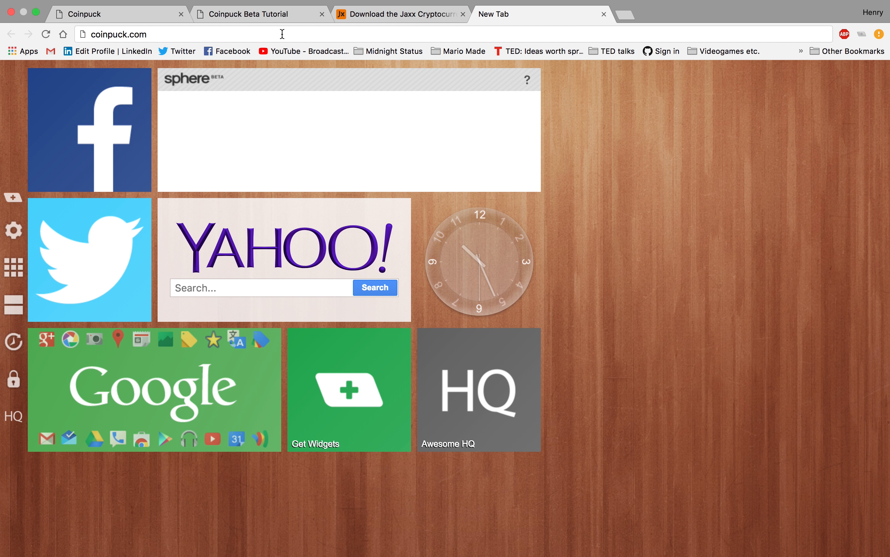
{"action": "left_click", "coordinate": [281, 33]}
{"action": "type", "text": "coinbase"}
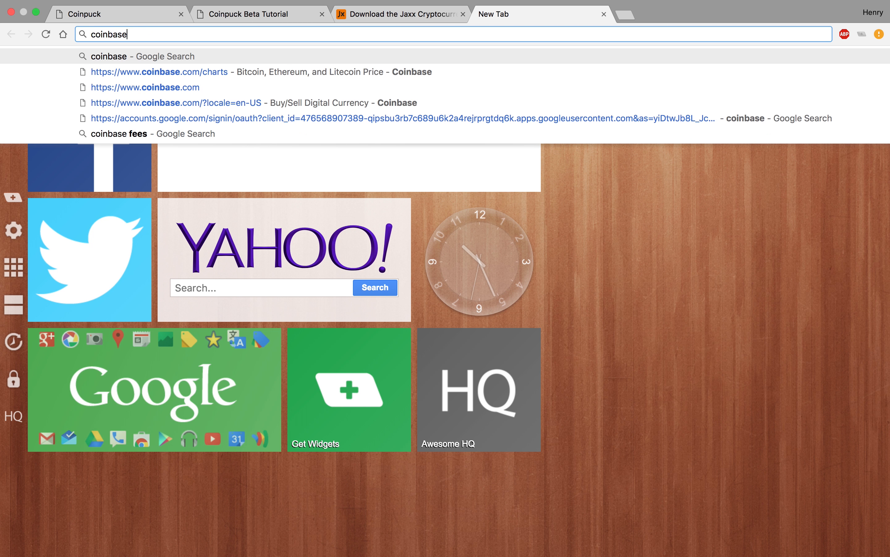
{"action": "key", "text": "Down"}
{"action": "key", "text": "Down"}
{"action": "key", "text": "Return"}
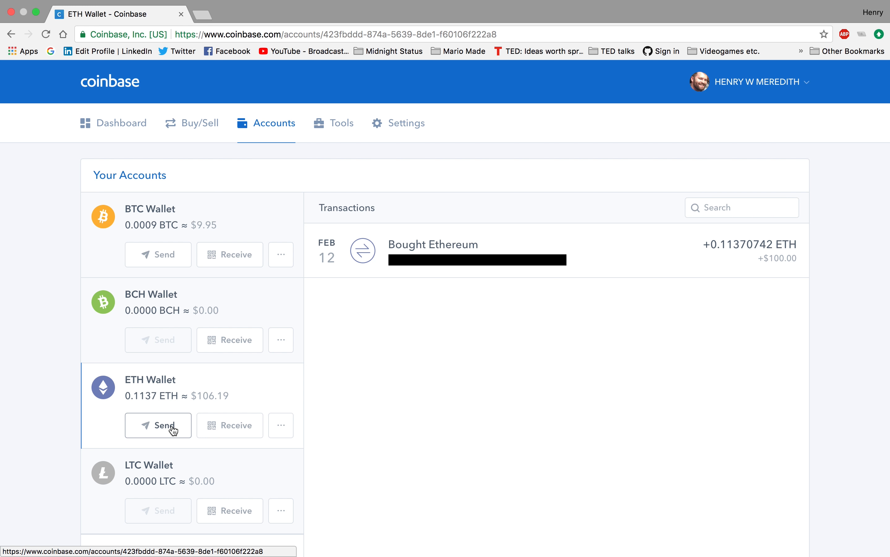
- Start an ETH send from Coinbase and copy the Jaxx Ethereum receiving address
{"action": "left_click", "coordinate": [182, 432]}
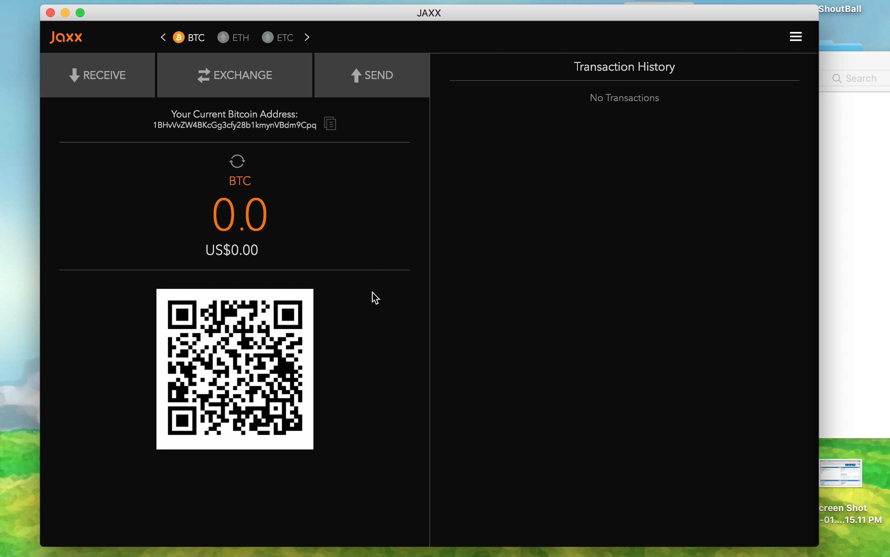
{"action": "left_click", "coordinate": [240, 38]}
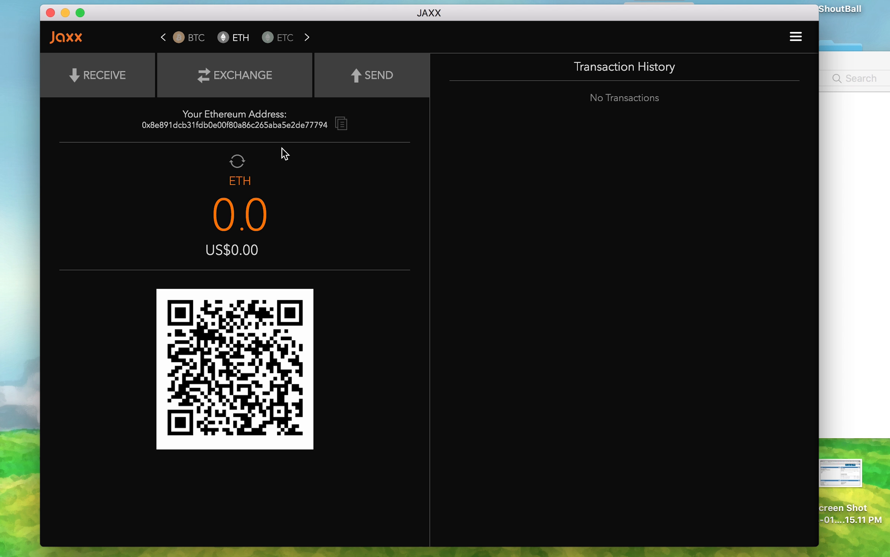
{"action": "left_click", "coordinate": [344, 127]}
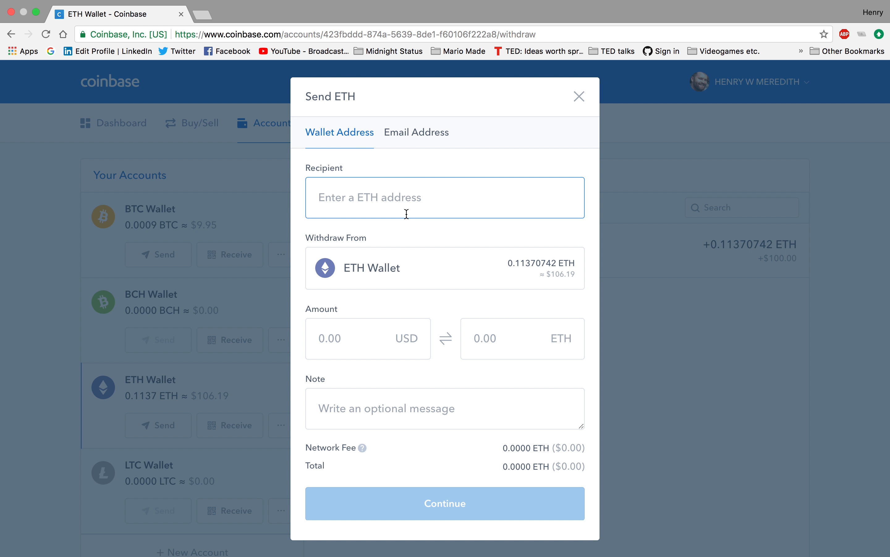
- Set the Jaxx address as recipient with the maximum ETH amount and proceed to confirmation
{"action": "key", "text": "super+v"}
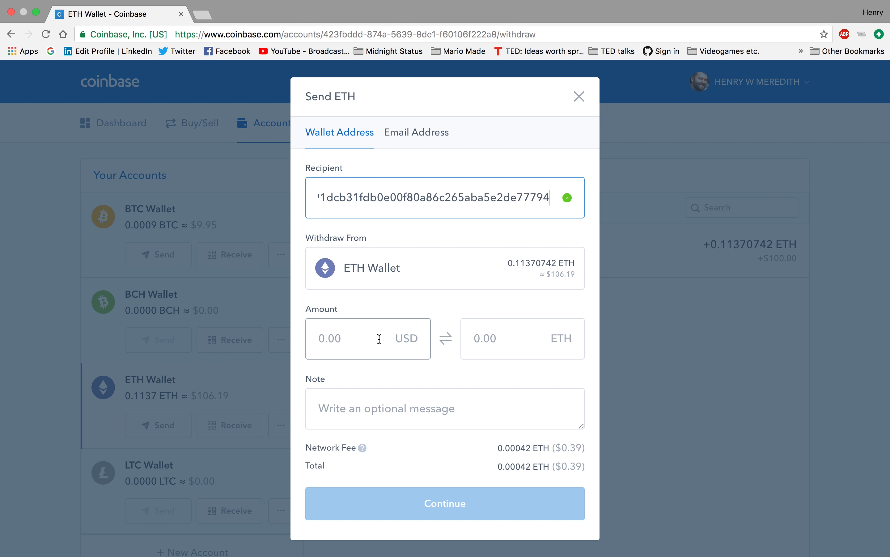
{"action": "left_click", "coordinate": [487, 344]}
{"action": "left_click", "coordinate": [539, 348]}
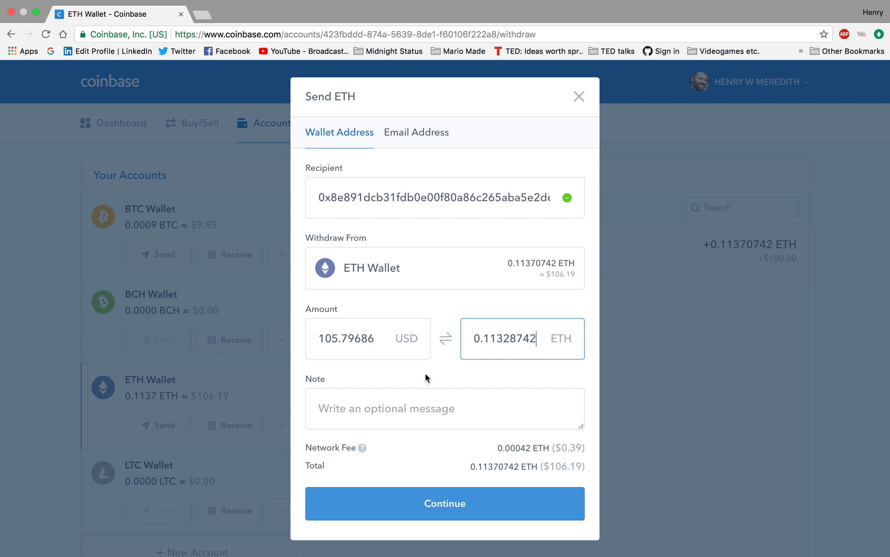
{"action": "left_click", "coordinate": [443, 507]}
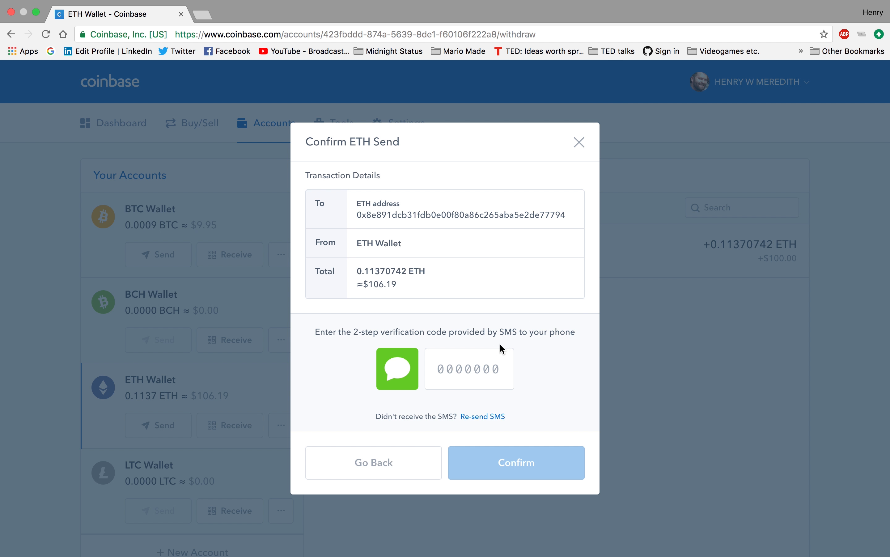
{"action": "left_click", "coordinate": [482, 367]}
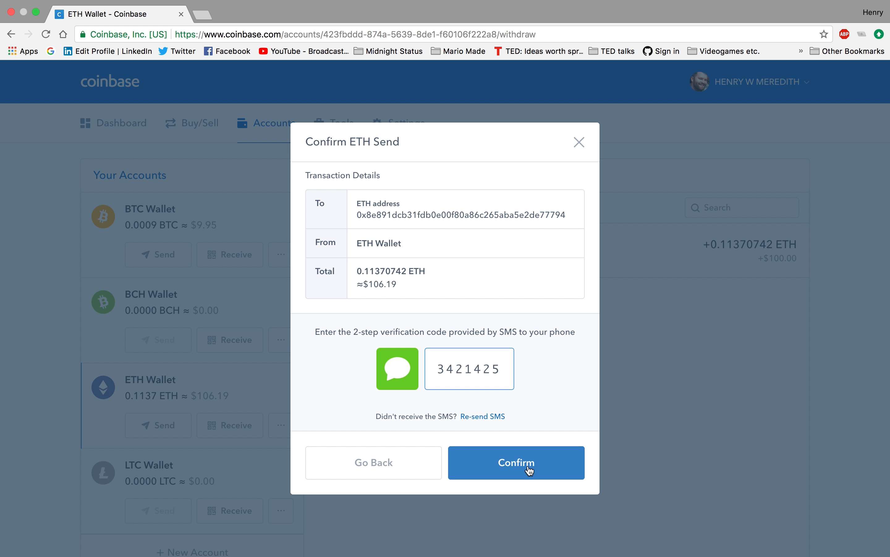
- Enter the SMS verification code and confirm the 0.11370742 ETH send
{"action": "left_click", "coordinate": [529, 466]}
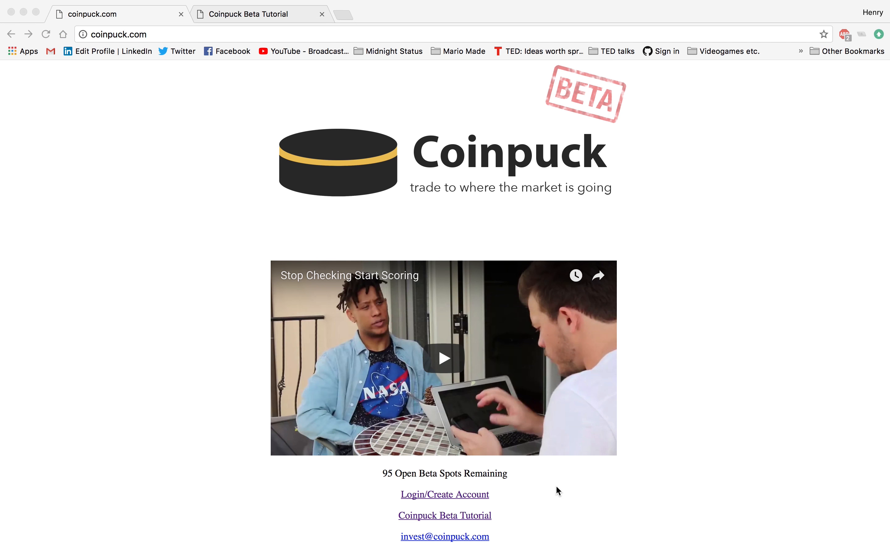
- Register a Coinpuck account with the user's email address and password
{"action": "left_click", "coordinate": [548, 504]}
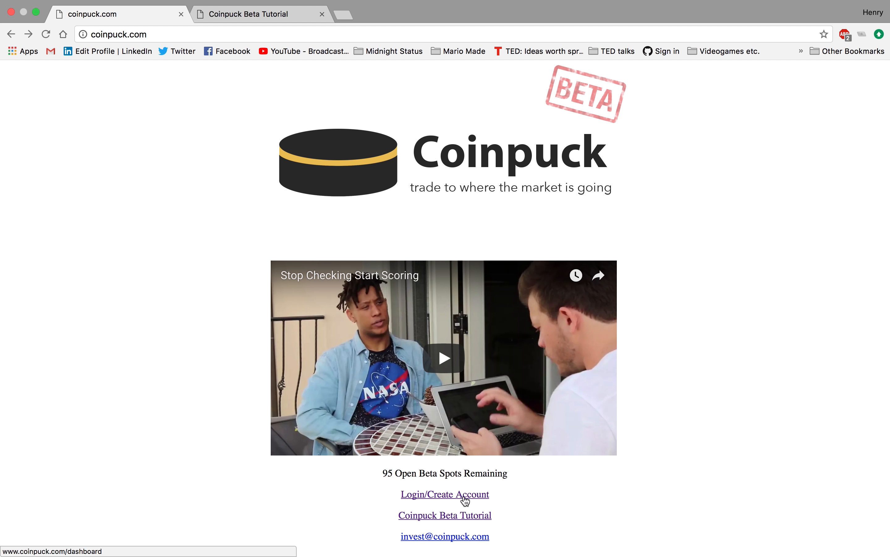
{"action": "left_click", "coordinate": [466, 495]}
{"action": "left_click", "coordinate": [451, 278]}
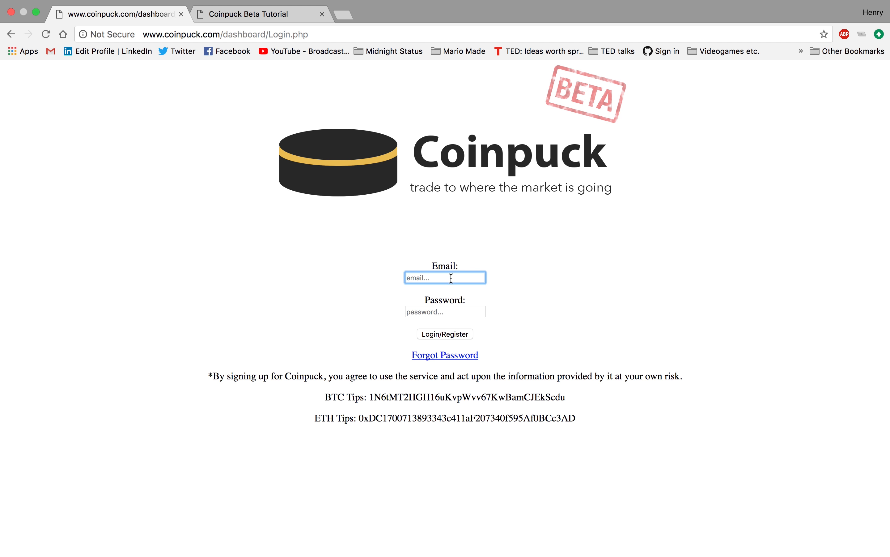
{"action": "type", "text": "henry@"}
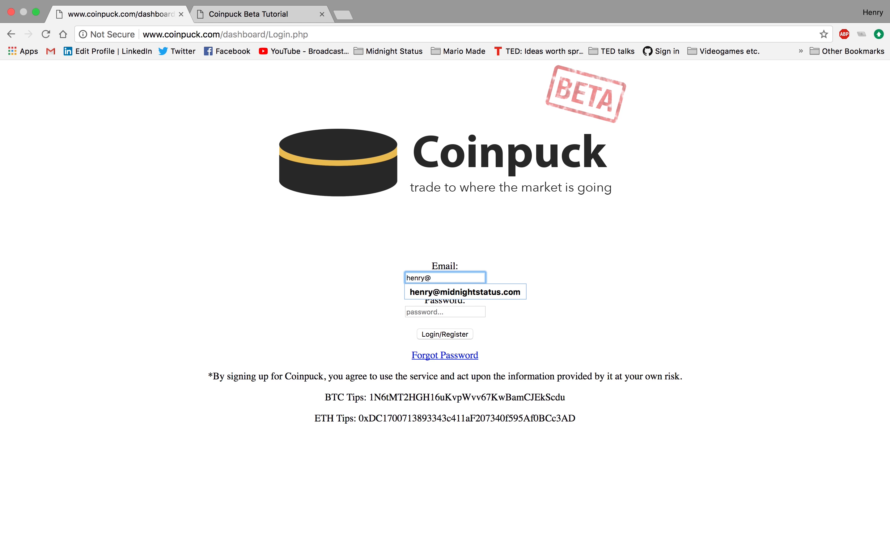
{"action": "left_click", "coordinate": [470, 292]}
{"action": "left_click", "coordinate": [456, 311]}
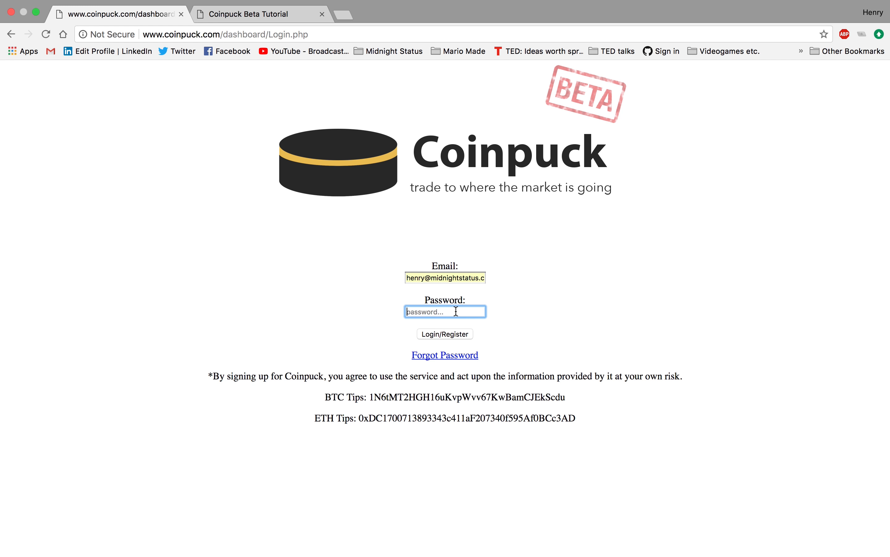
{"action": "type", "text": "*****************"}
{"action": "left_click", "coordinate": [458, 336]}
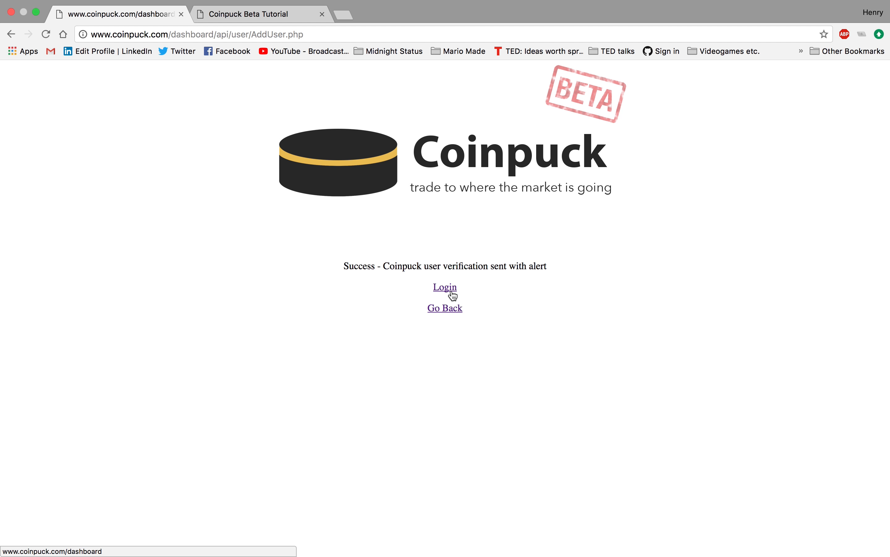
- After following the emailed verification link, go to the Coinpuck login page's email field
{"action": "left_click_drag", "start_coordinate": [343, 266], "coordinate": [545, 278]}
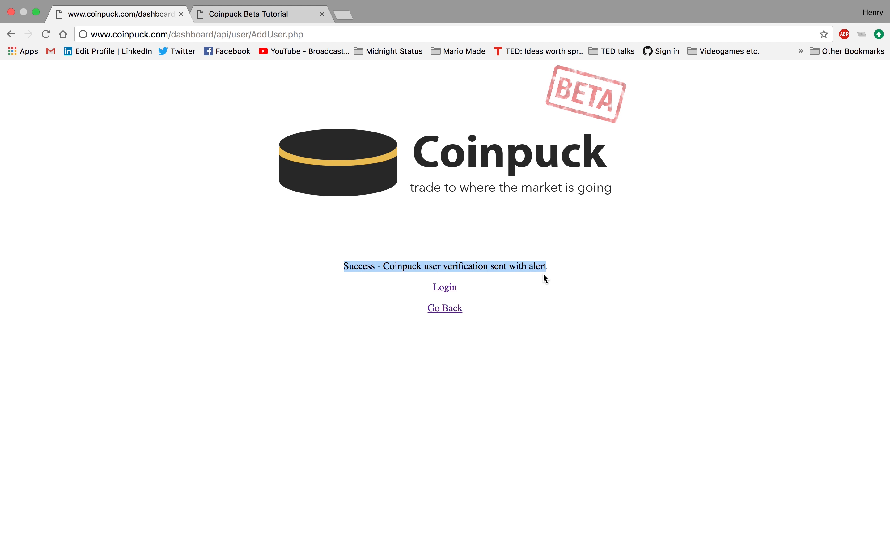
{"action": "left_click", "coordinate": [569, 276]}
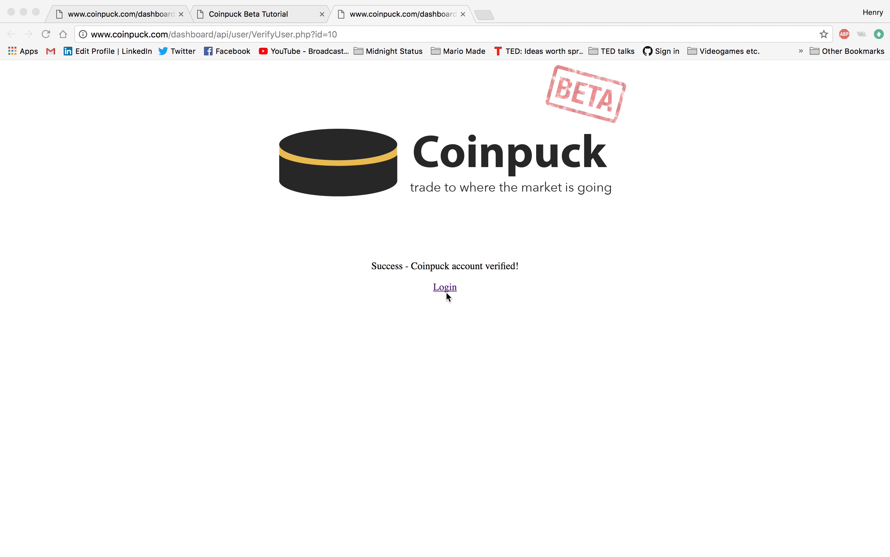
{"action": "left_click", "coordinate": [445, 289]}
{"action": "left_click", "coordinate": [441, 288]}
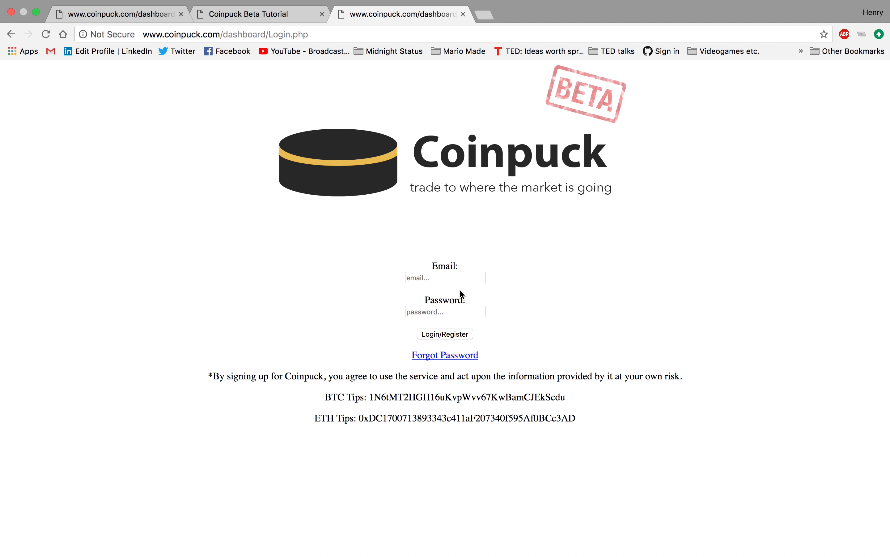
{"action": "left_click", "coordinate": [456, 278]}
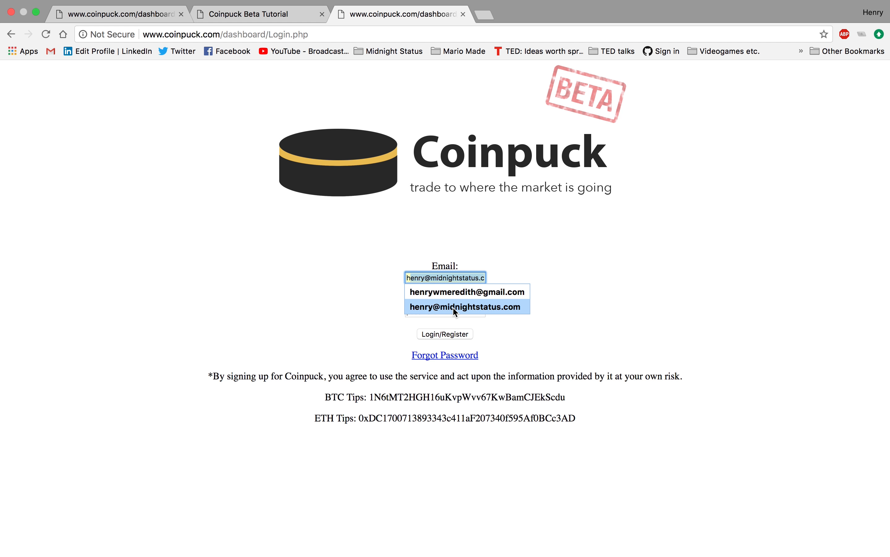
- Log in to Coinpuck with the saved email suggestion and the account password
{"action": "left_click", "coordinate": [455, 307]}
{"action": "left_click", "coordinate": [455, 311]}
{"action": "type", "text": "••••"}
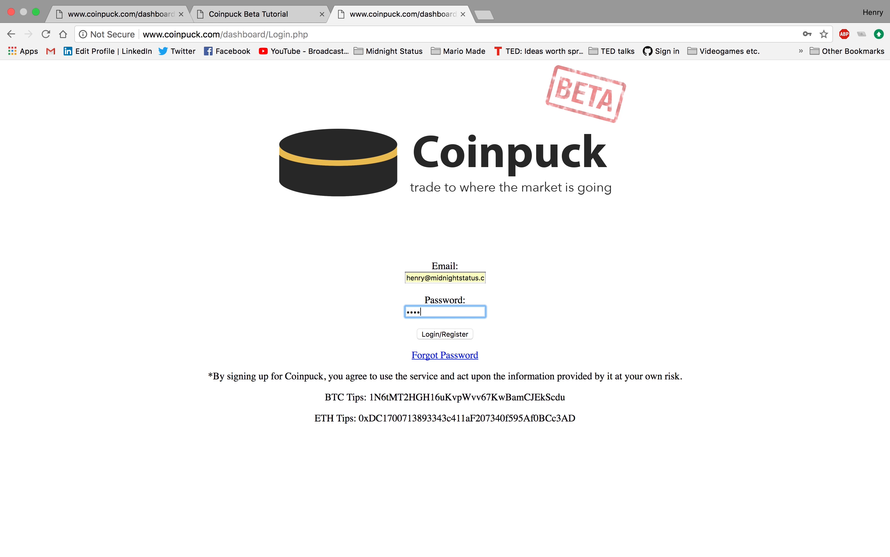
{"action": "type", "text": "••••••••••••"}
{"action": "key", "text": "Return"}
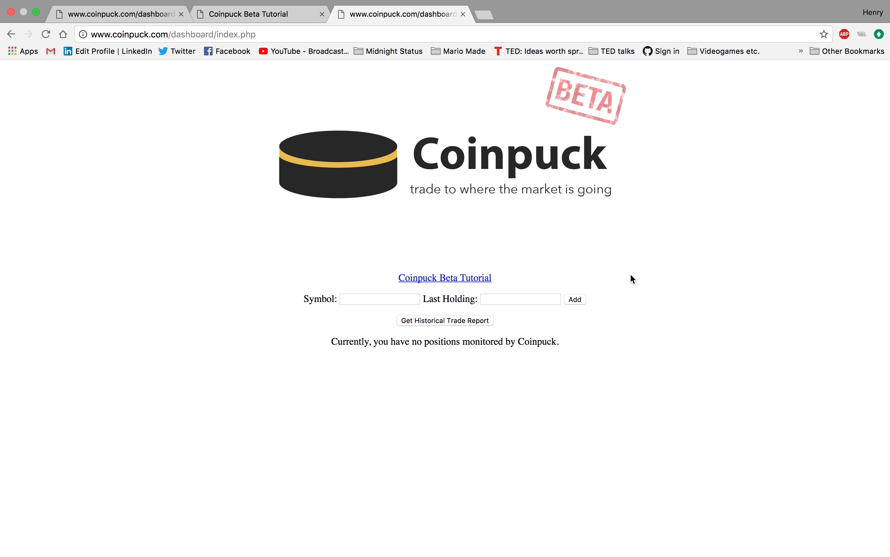
{"action": "left_click", "coordinate": [251, 16]}
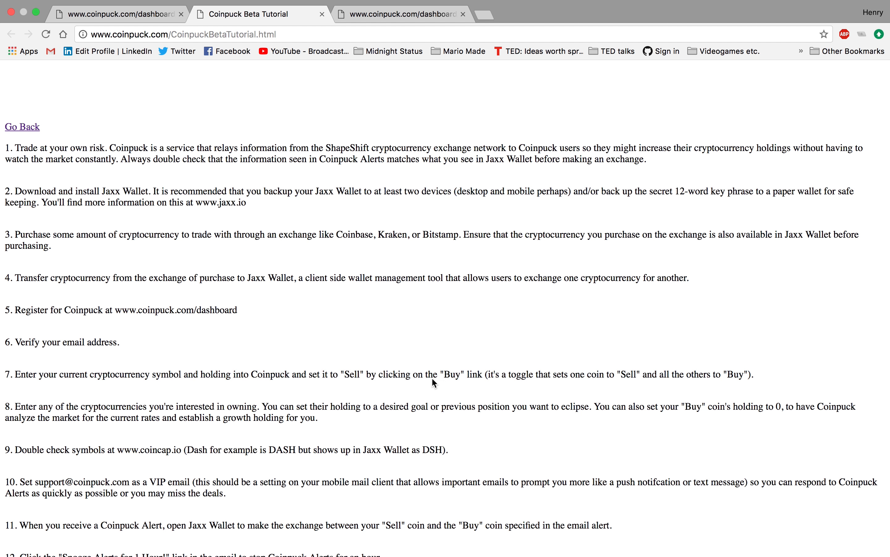
- Add an ETH position with Last Holding .11 to the Coinpuck dashboard's monitored list
{"action": "left_click", "coordinate": [398, 17]}
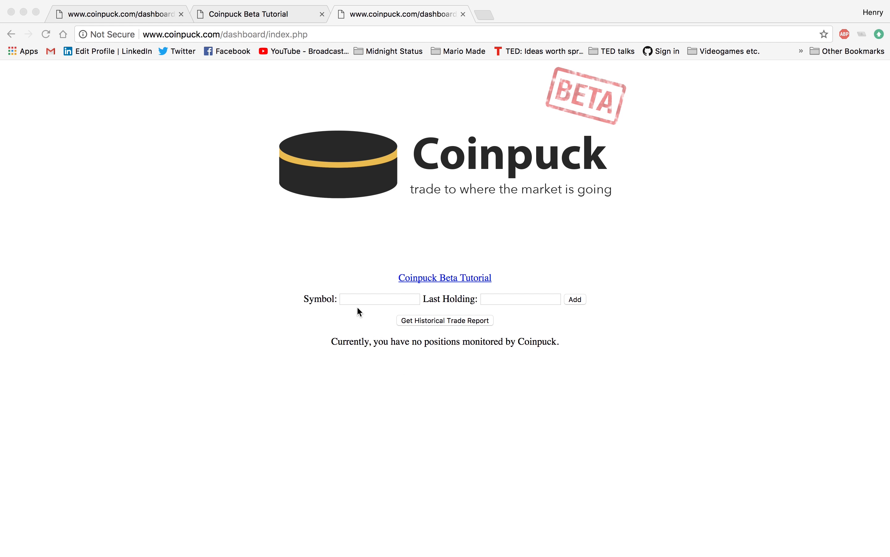
{"action": "left_click", "coordinate": [358, 299]}
{"action": "type", "text": "ET"}
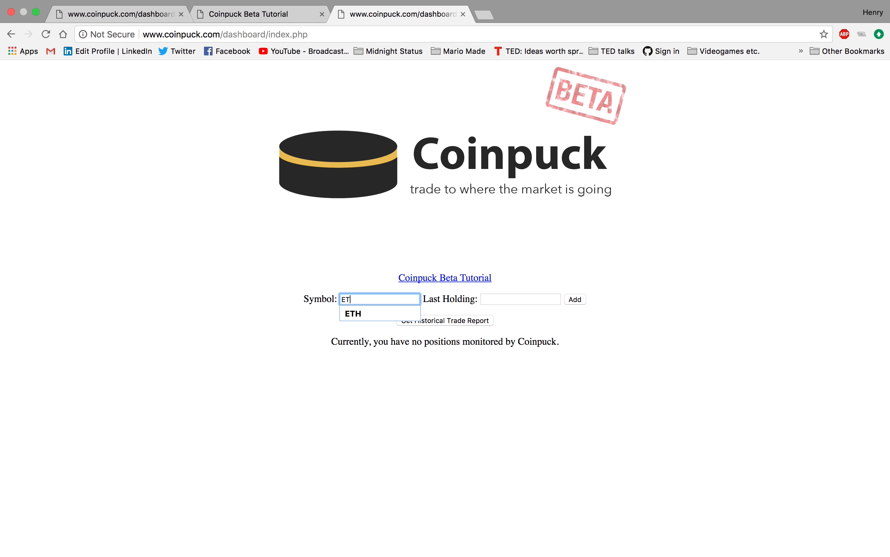
{"action": "type", "text": "H"}
{"action": "left_click", "coordinate": [567, 441]}
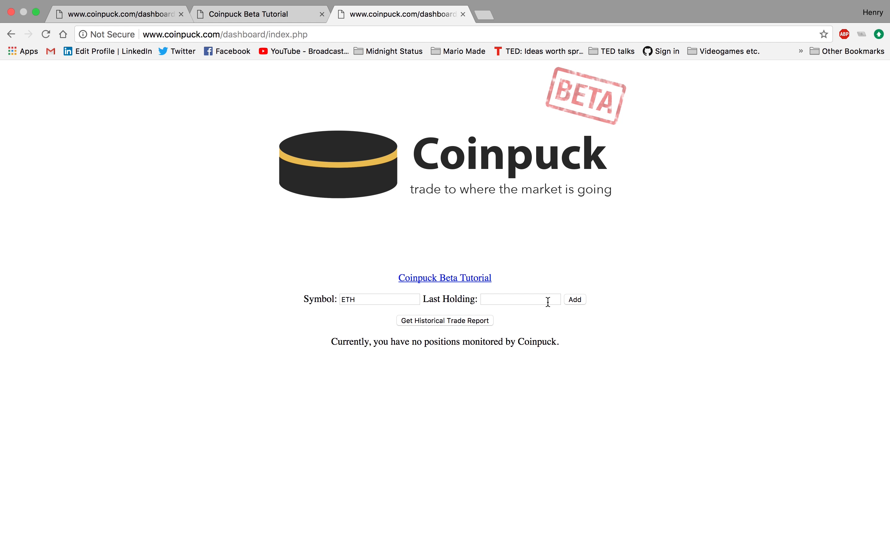
{"action": "left_click", "coordinate": [548, 300]}
{"action": "type", "text": ".11"}
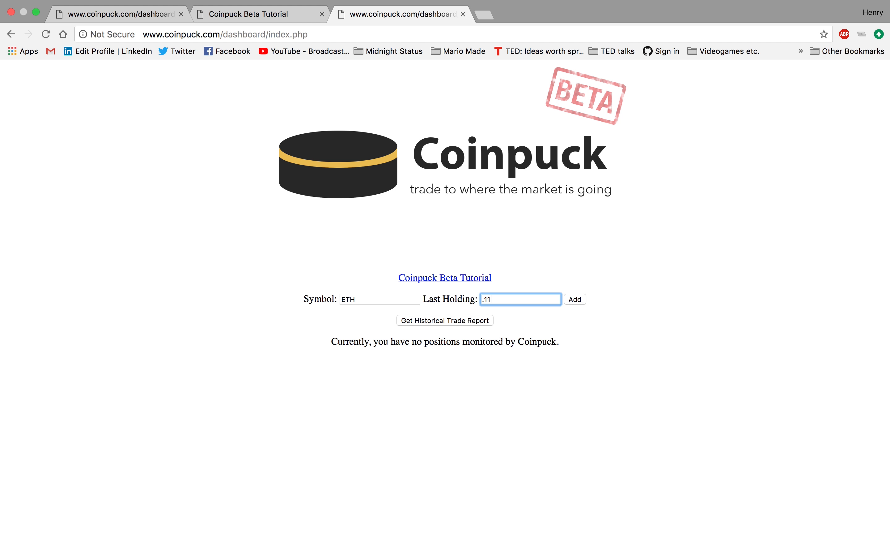
{"action": "left_click", "coordinate": [609, 353]}
{"action": "left_click", "coordinate": [579, 300]}
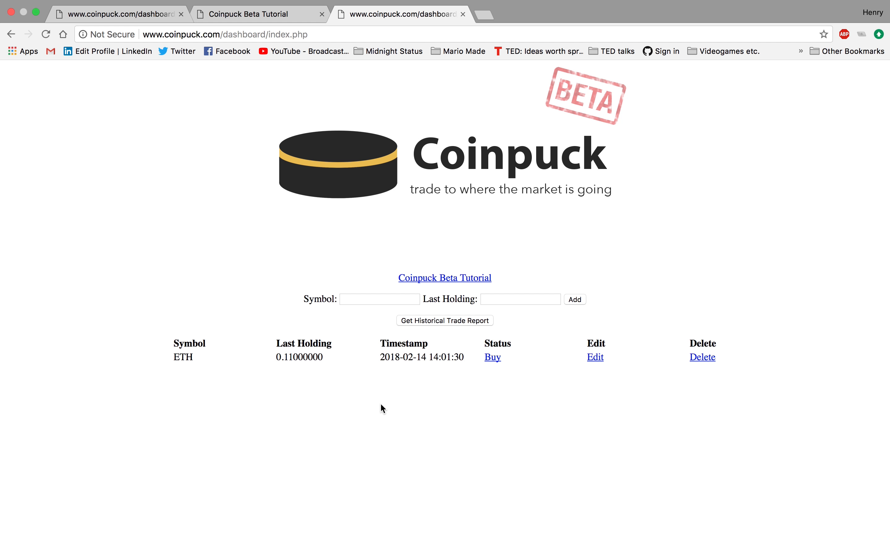
{"action": "key", "text": "ctrl+shift+Tab"}
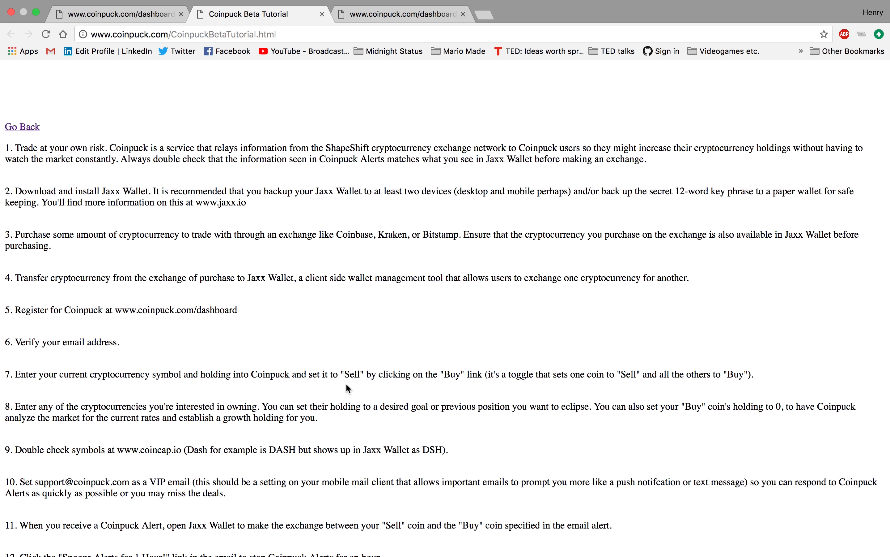
{"action": "left_click", "coordinate": [375, 4]}
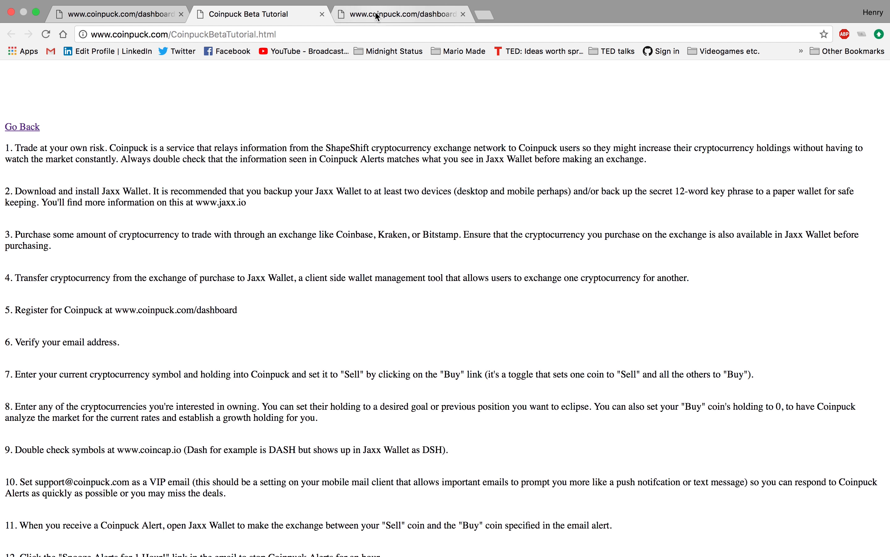